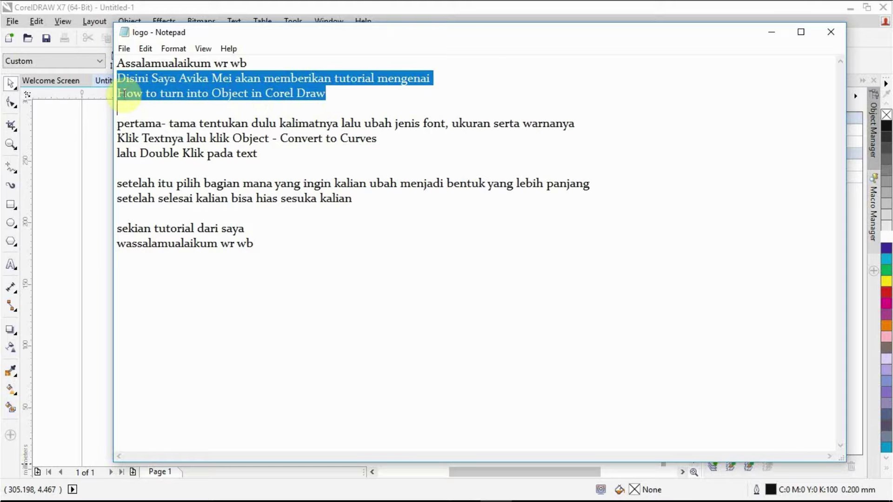
Switch from the notes to CorelDRAW and add the artistic text KEREN on the page
{"action": "left_click_drag", "start_coordinate": [119, 123], "coordinate": [596, 122]}
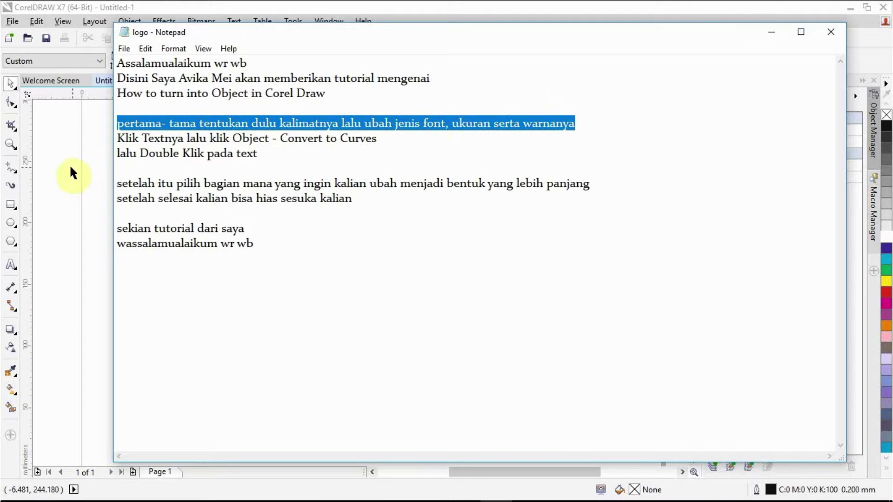
{"action": "left_click", "coordinate": [55, 159]}
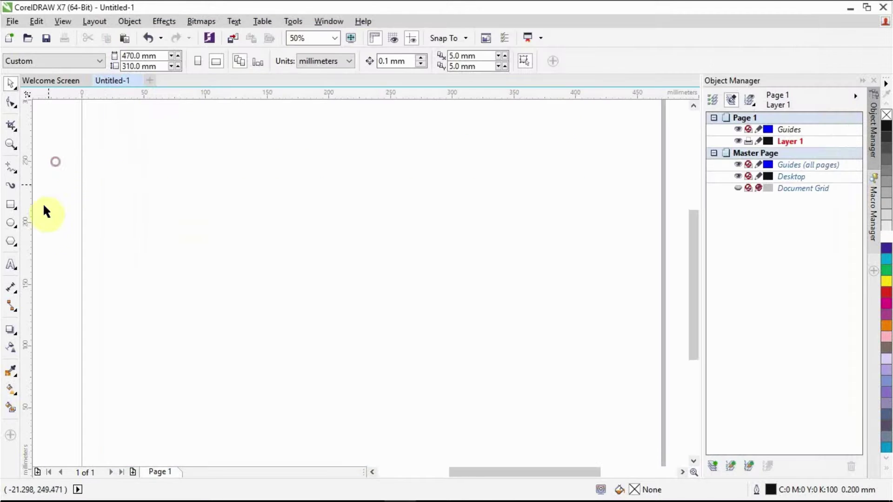
{"action": "left_click", "coordinate": [12, 264]}
{"action": "left_click", "coordinate": [277, 230]}
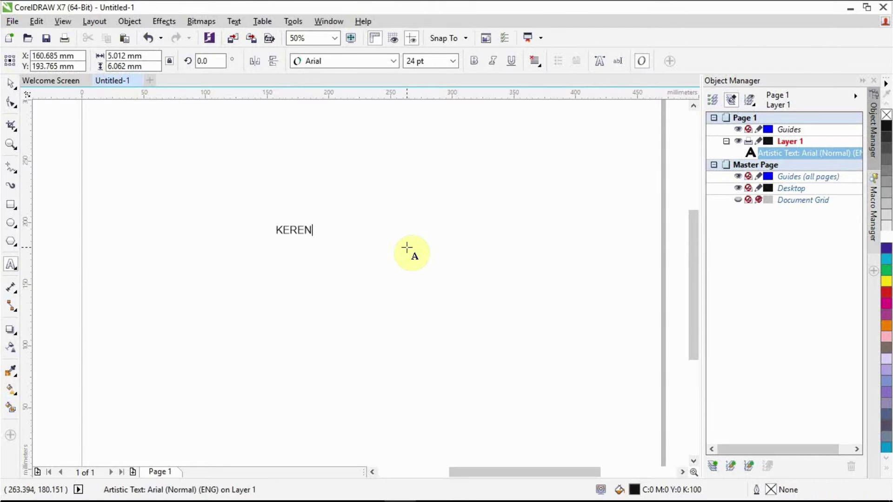
{"action": "key", "text": "ctrl+space"}
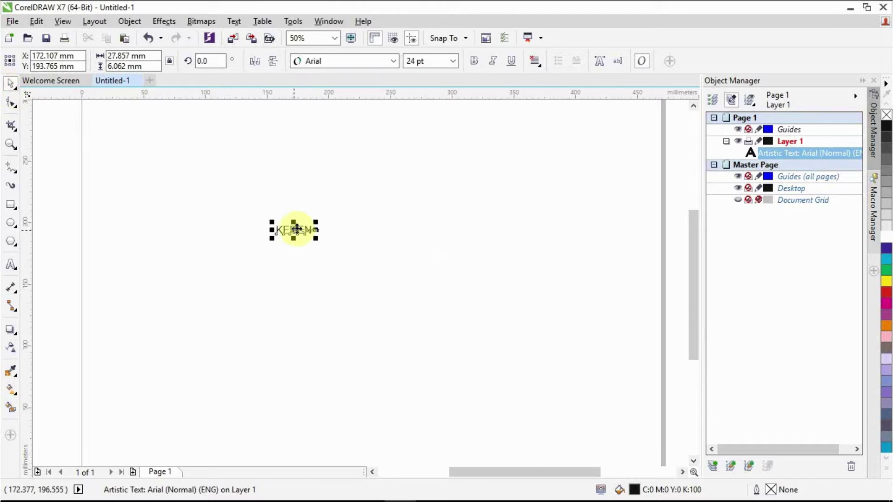
Change the font of the whole KEREN text to Gill Sans Ultra Bold Condensed
{"action": "double_click", "coordinate": [301, 229]}
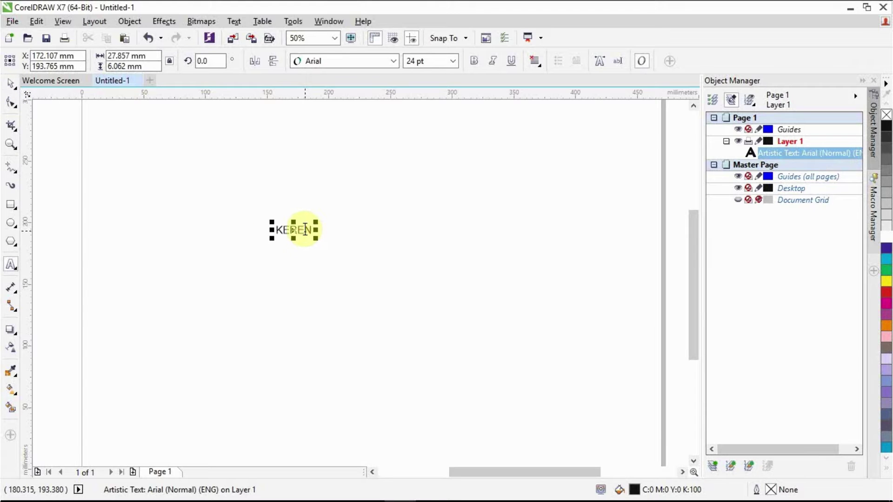
{"action": "left_click_drag", "start_coordinate": [309, 229], "coordinate": [272, 230]}
{"action": "left_click", "coordinate": [354, 60]}
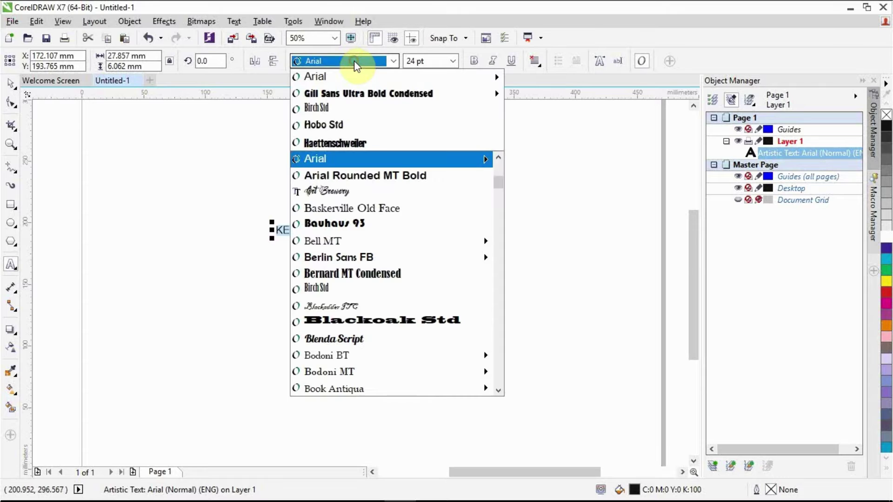
{"action": "left_click", "coordinate": [368, 94]}
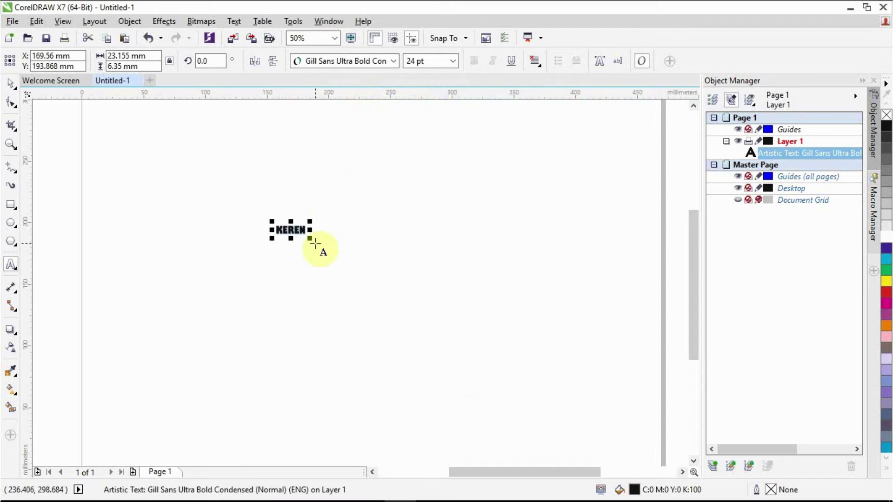
Enlarge the KEREN text to about 264 by 72 mm and centre it at about X 252, Y 163 mm
{"action": "left_click_drag", "start_coordinate": [311, 240], "coordinate": [607, 381]}
{"action": "left_click", "coordinate": [10, 83]}
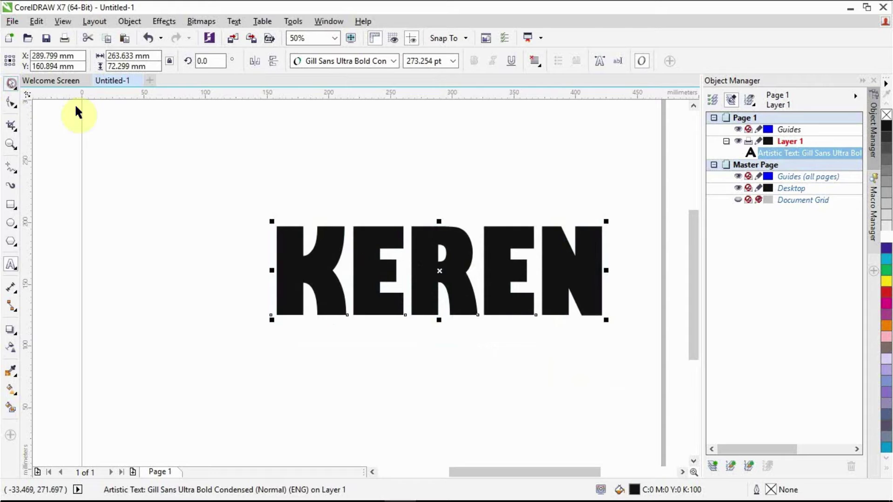
{"action": "left_click_drag", "start_coordinate": [439, 273], "coordinate": [388, 269]}
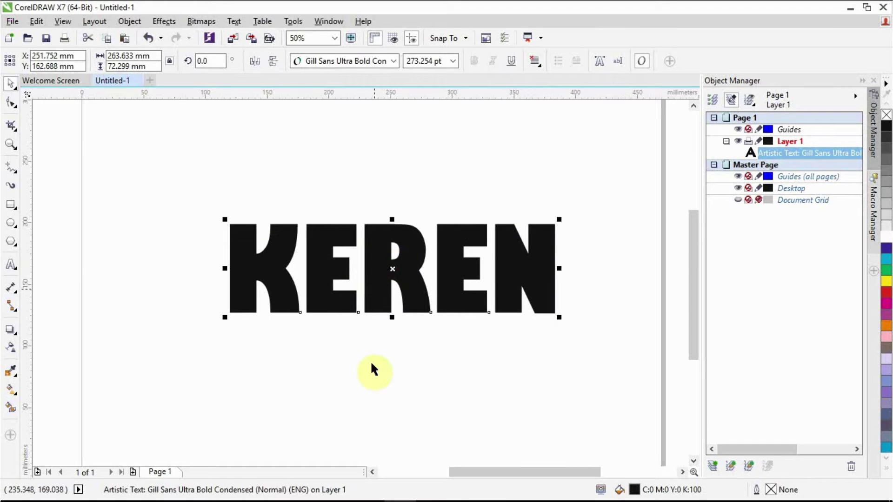
Highlight the Convert to Curves line in the Notepad notes and convert the KEREN text to curves in CorelDRAW
{"action": "left_click", "coordinate": [495, 492]}
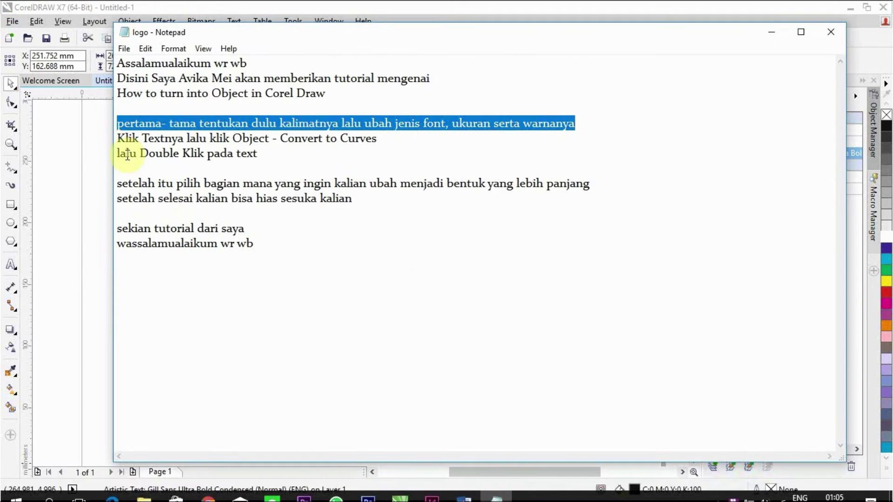
{"action": "left_click_drag", "start_coordinate": [120, 138], "coordinate": [403, 143]}
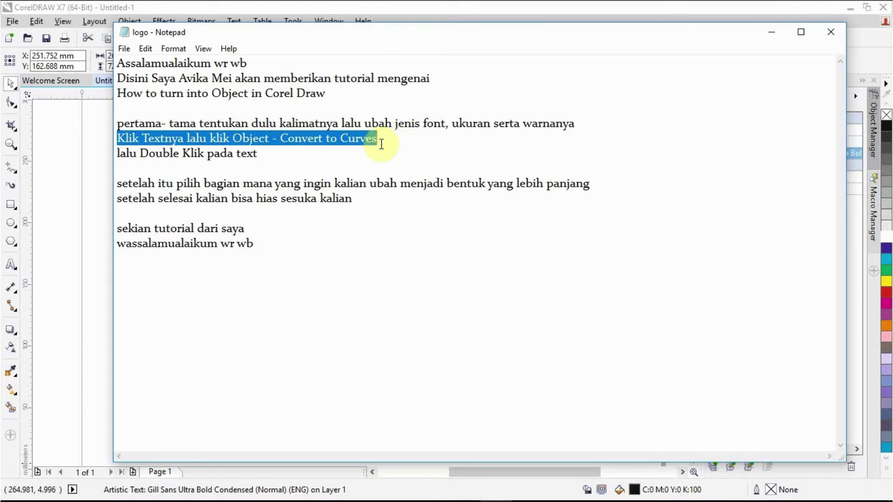
{"action": "left_click", "coordinate": [84, 163]}
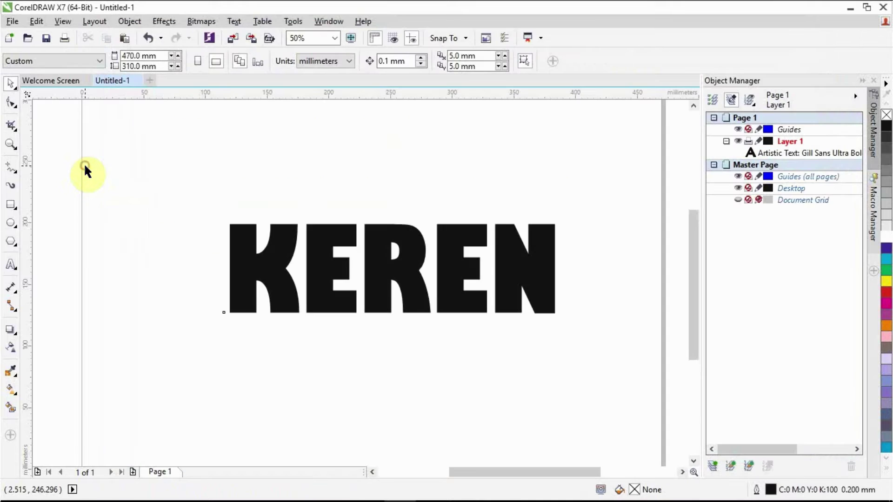
{"action": "left_click", "coordinate": [239, 253]}
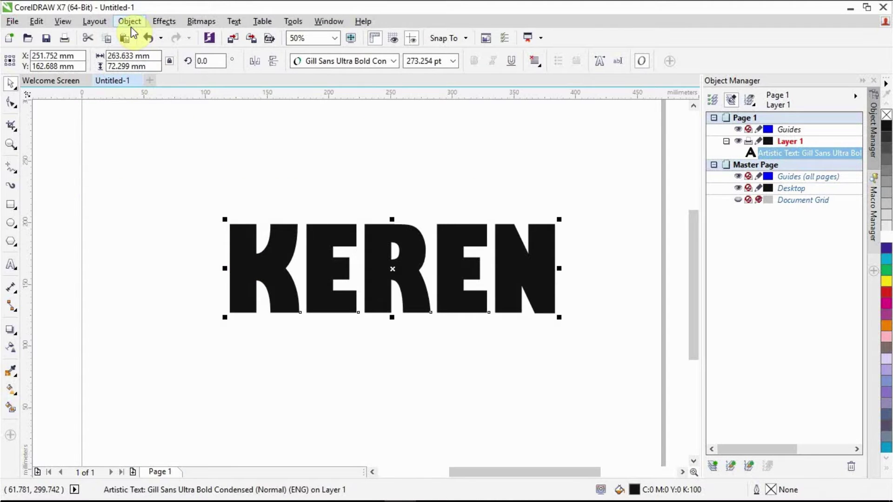
{"action": "left_click", "coordinate": [130, 27]}
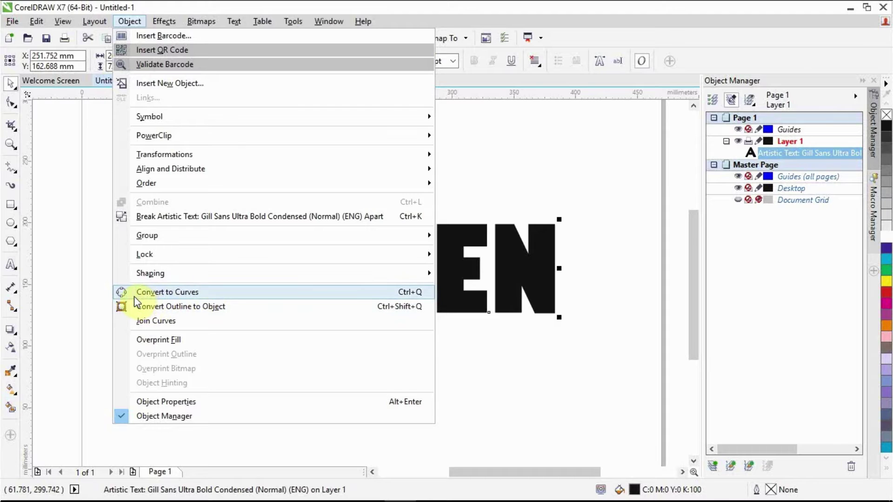
{"action": "left_click", "coordinate": [200, 292]}
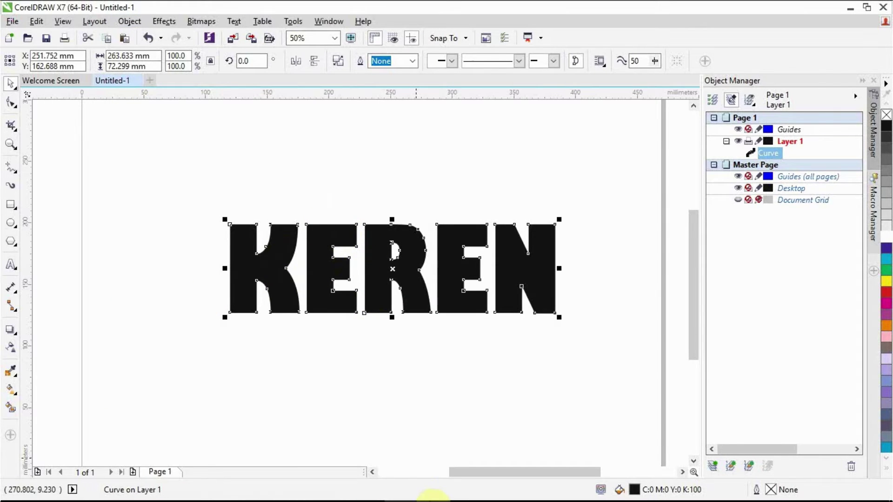
Highlight the next instruction line in the Notepad notes and put the KEREN curve into node editing in CorelDRAW
{"action": "left_click", "coordinate": [496, 488]}
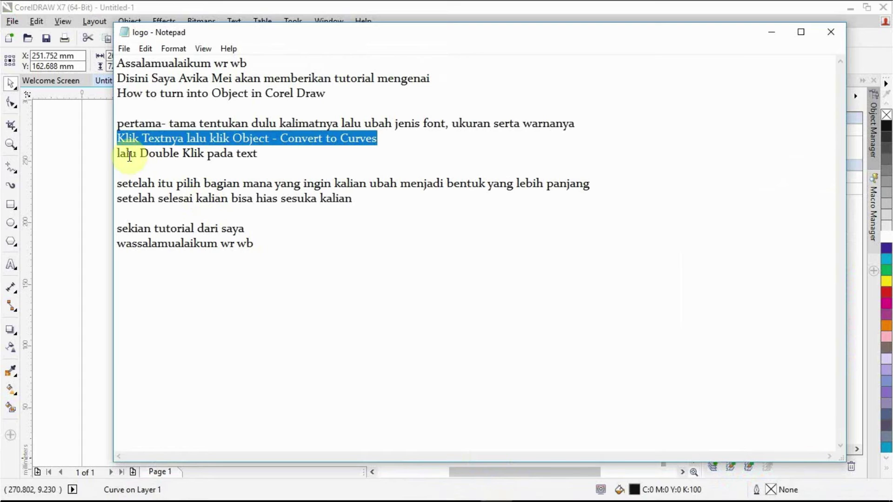
{"action": "left_click_drag", "start_coordinate": [116, 153], "coordinate": [271, 158]}
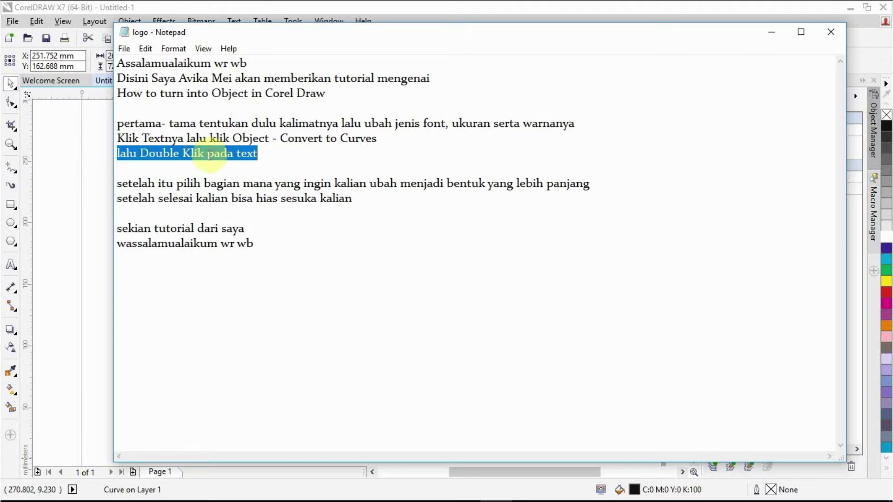
{"action": "left_click", "coordinate": [74, 170]}
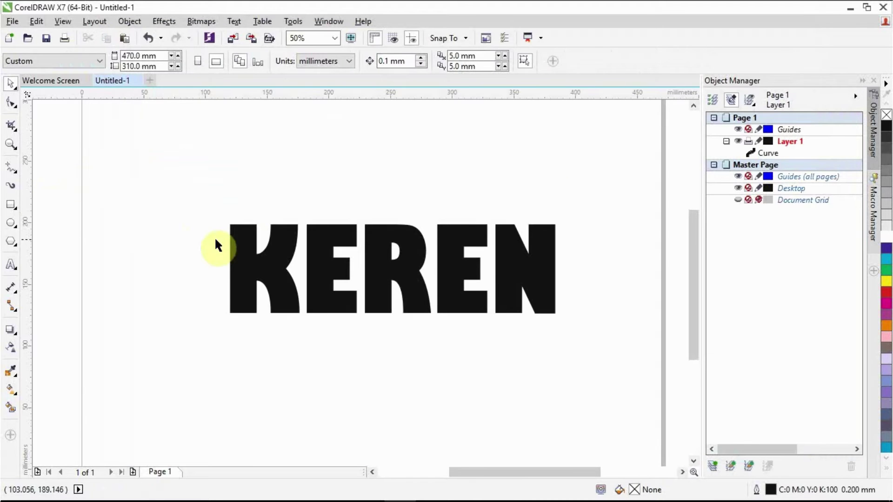
{"action": "double_click", "coordinate": [277, 266]}
Extend the K's straight stem upward by about 42 mm by moving its two top nodes
{"action": "scroll", "coordinate": [237, 227], "scroll_direction": "up", "scroll_amount": 2}
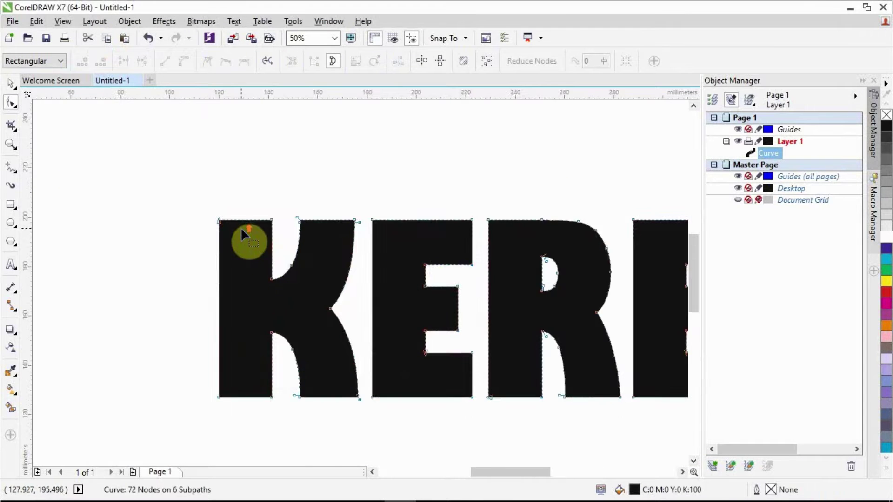
{"action": "scroll", "coordinate": [241, 227], "scroll_direction": "up", "scroll_amount": 2}
{"action": "left_click", "coordinate": [496, 488]}
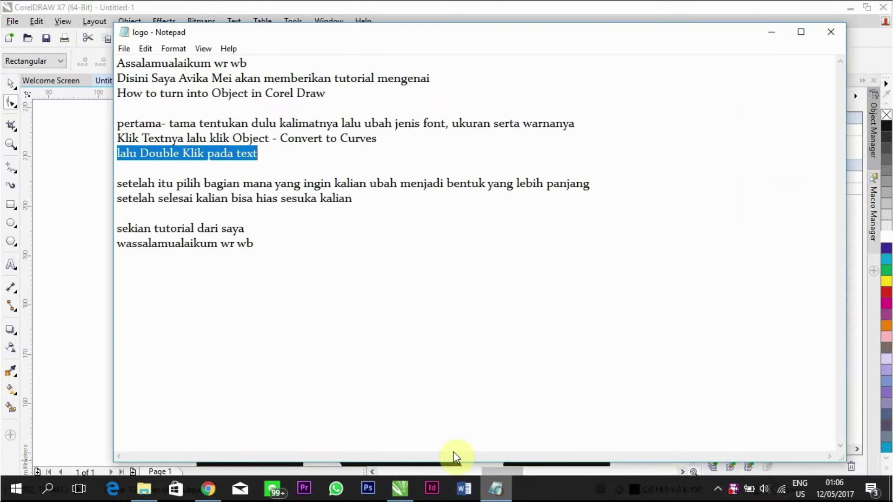
{"action": "left_click_drag", "start_coordinate": [115, 184], "coordinate": [598, 184]}
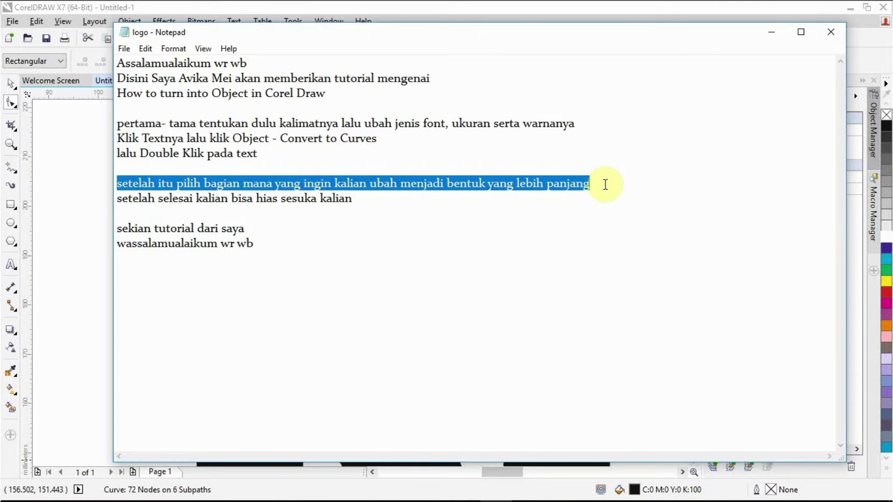
{"action": "left_click", "coordinate": [87, 188]}
{"action": "left_click_drag", "start_coordinate": [167, 184], "coordinate": [303, 116]}
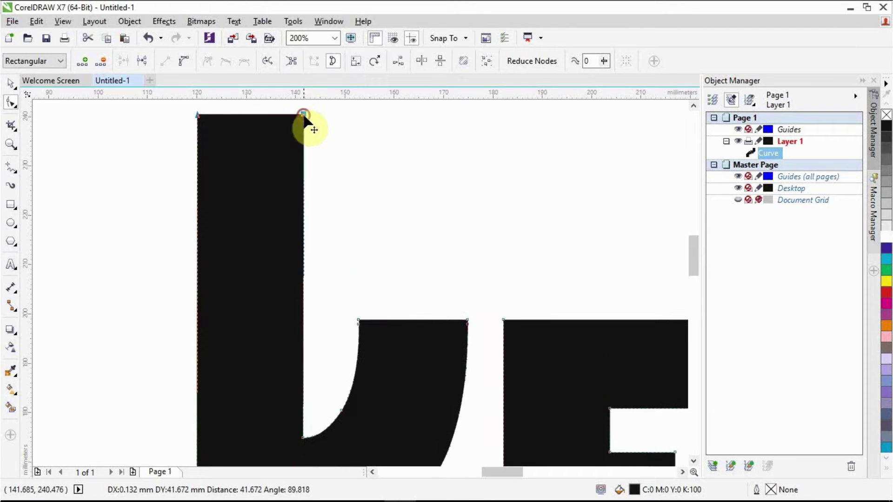
Extend the N's left leg downward by about 55 mm by moving its two bottom nodes, and finish node editing
{"action": "scroll", "coordinate": [467, 304], "scroll_direction": "down", "scroll_amount": 2}
{"action": "left_click_drag", "start_coordinate": [526, 471], "coordinate": [587, 401]}
{"action": "left_click_drag", "start_coordinate": [690, 261], "coordinate": [690, 280]}
{"action": "left_click_drag", "start_coordinate": [572, 386], "coordinate": [634, 426]}
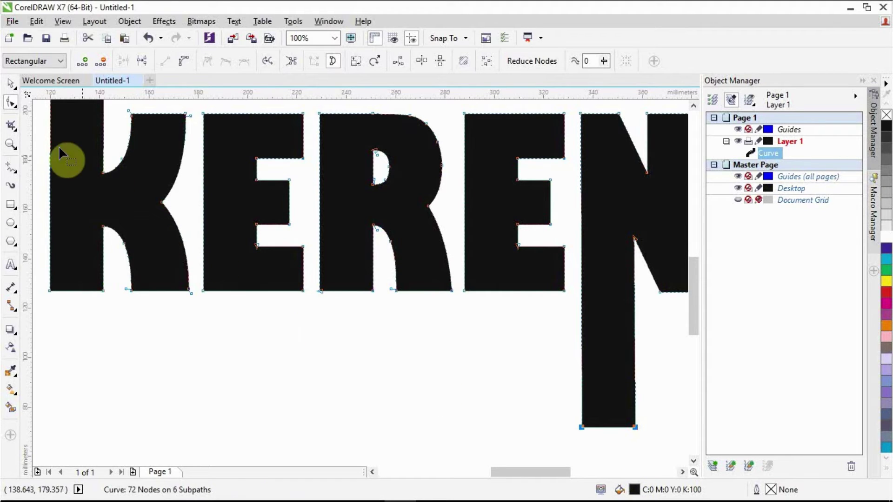
{"action": "left_click", "coordinate": [9, 82]}
{"action": "scroll", "coordinate": [220, 317], "scroll_direction": "down", "scroll_amount": 2}
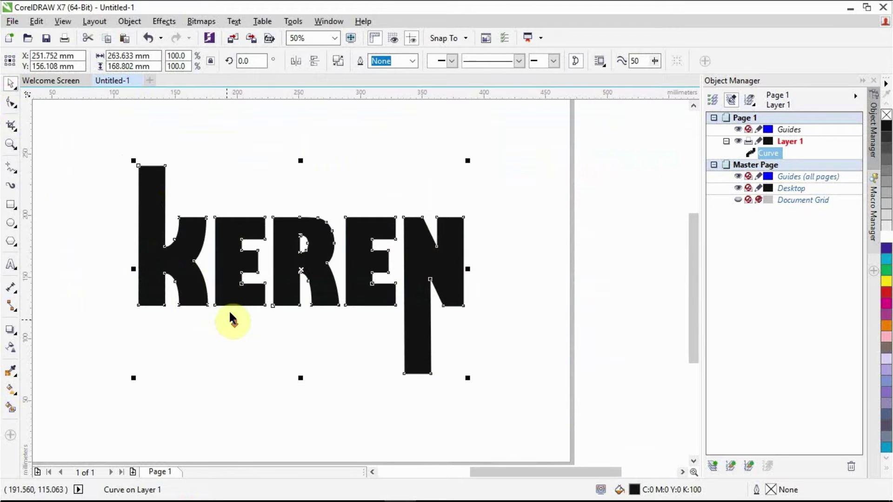
Highlight the decorating line in the Notepad notes and apply a fountain fill to the KEREN curve in CorelDRAW
{"action": "mouse_move", "coordinate": [455, 493]}
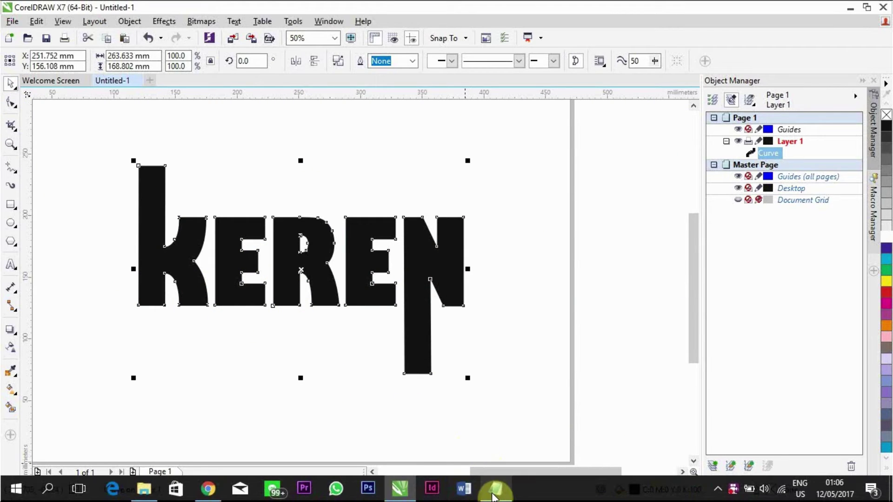
{"action": "left_click", "coordinate": [494, 496]}
{"action": "left_click_drag", "start_coordinate": [117, 197], "coordinate": [355, 202]}
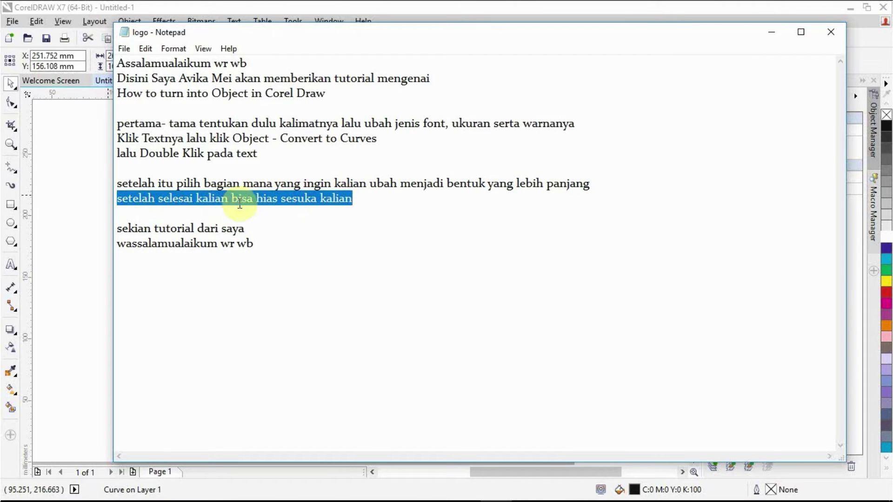
{"action": "left_click", "coordinate": [56, 215]}
{"action": "left_click", "coordinate": [254, 244]}
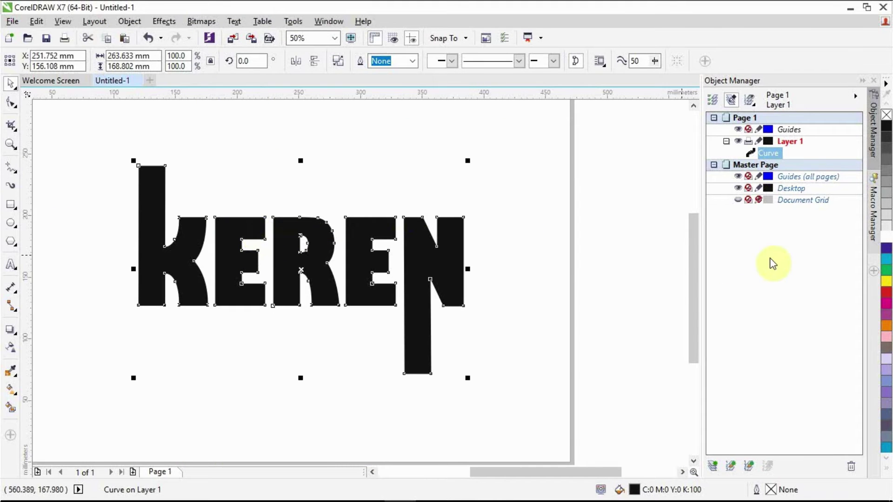
{"action": "double_click", "coordinate": [635, 490]}
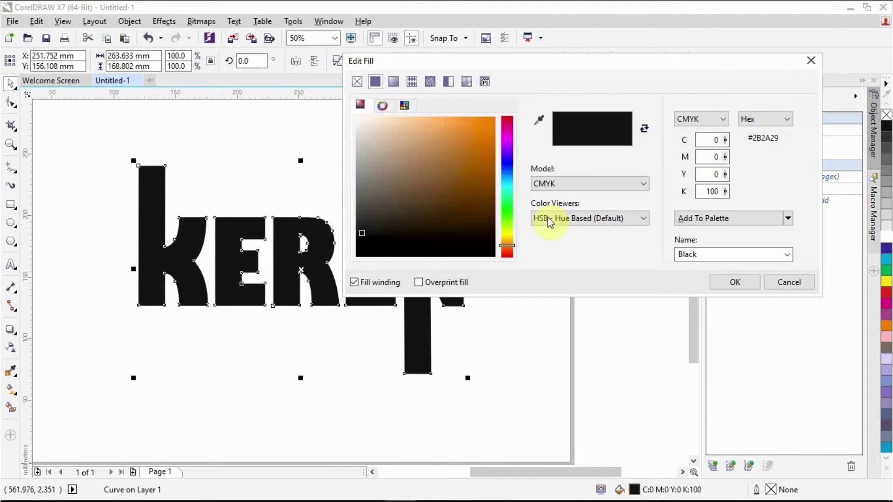
{"action": "left_click", "coordinate": [393, 83]}
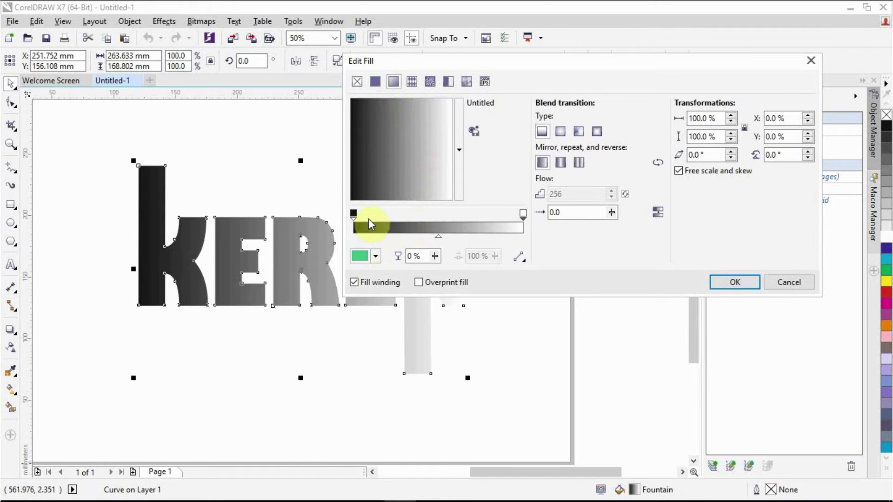
Set the fountain fill's starting colour to a dark green with CMYK values 100, 26, 87, 75
{"action": "left_click", "coordinate": [354, 213]}
{"action": "left_click", "coordinate": [366, 257]}
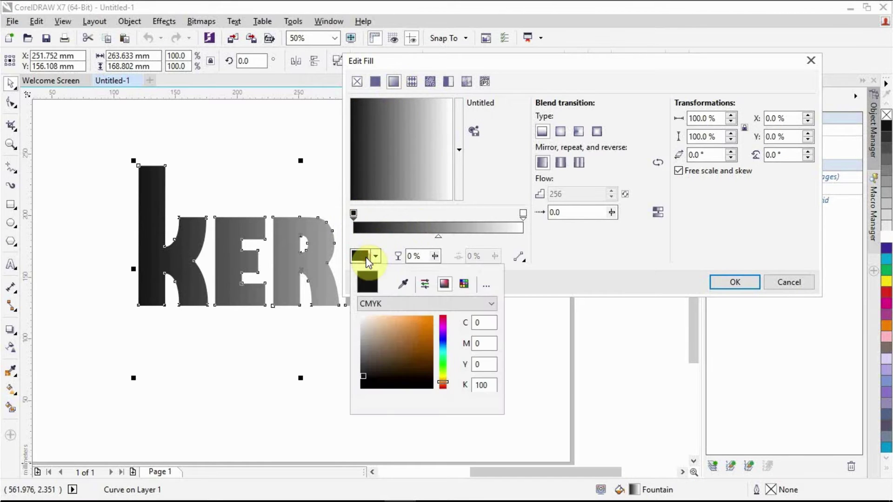
{"action": "left_click", "coordinate": [443, 364]}
{"action": "left_click", "coordinate": [427, 357]}
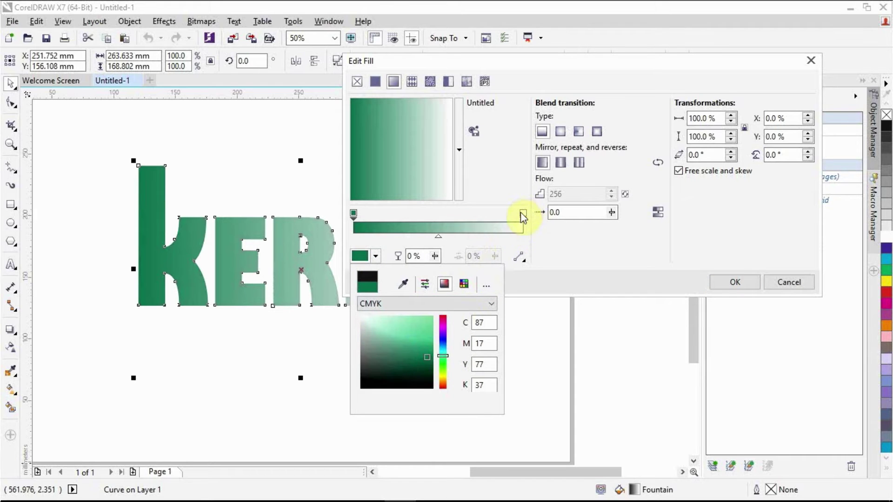
{"action": "left_click", "coordinate": [522, 213]}
{"action": "left_click", "coordinate": [368, 256]}
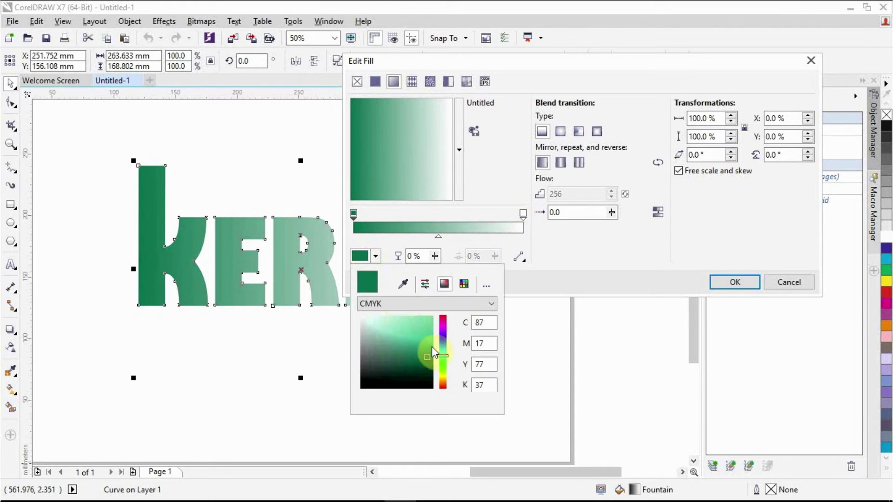
{"action": "left_click_drag", "start_coordinate": [428, 356], "coordinate": [436, 322]}
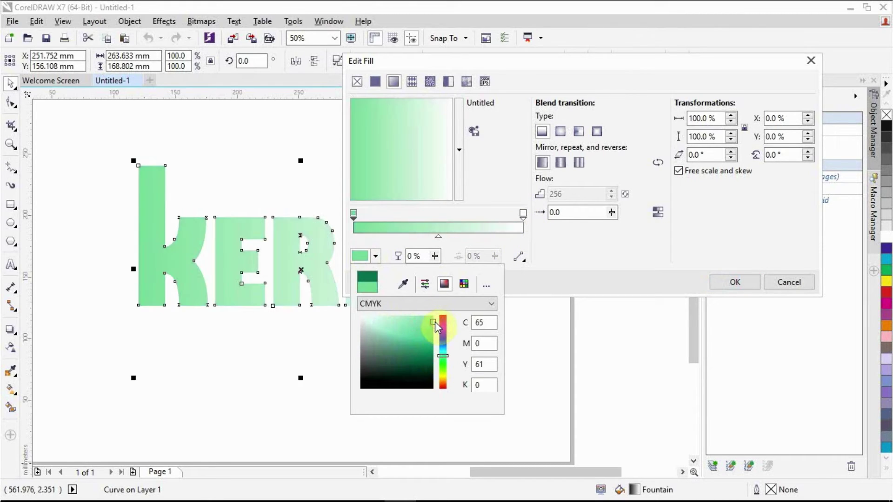
{"action": "left_click_drag", "start_coordinate": [426, 352], "coordinate": [429, 374]}
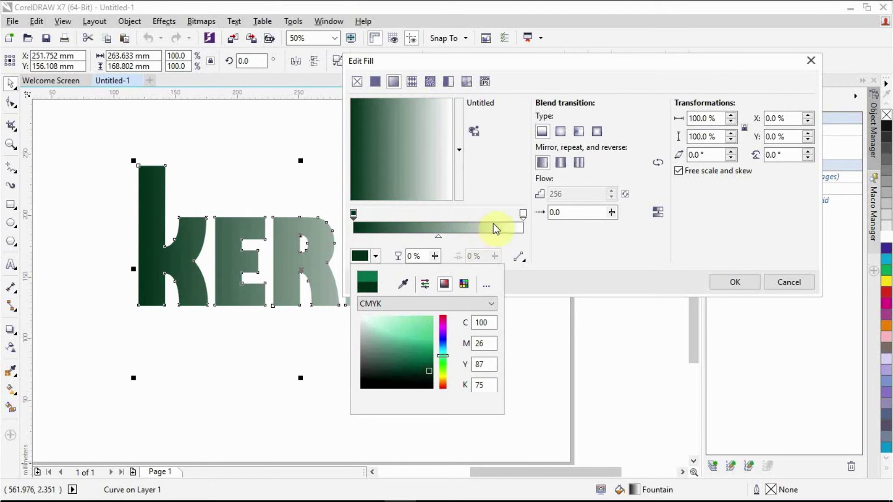
Set the fountain fill's end colour to a bright green with RGB values 15, 148, 26, and apply the fill
{"action": "left_click", "coordinate": [524, 214]}
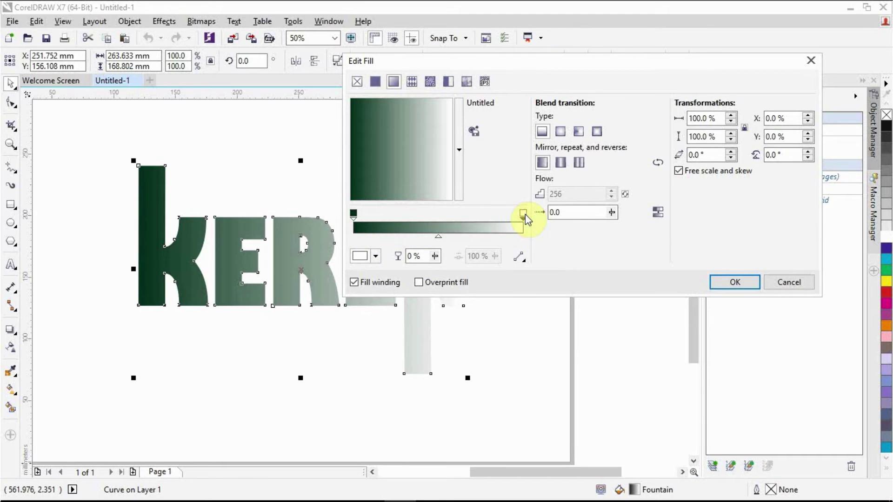
{"action": "left_click", "coordinate": [360, 256]}
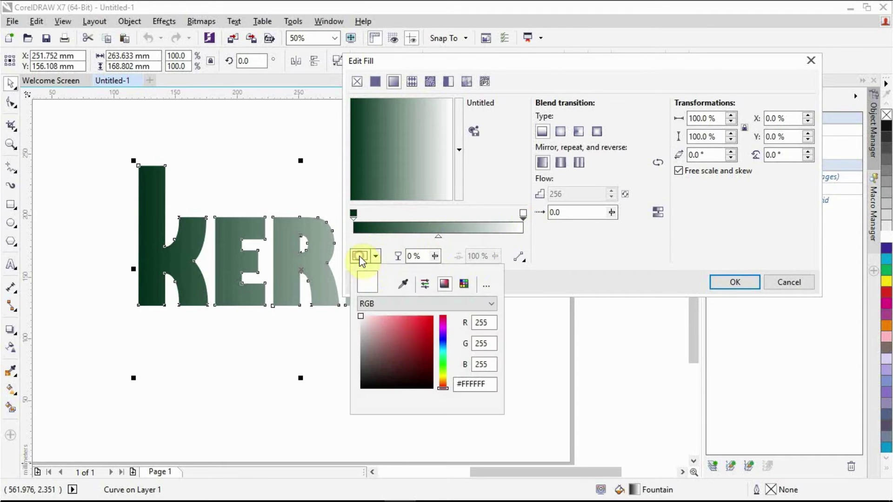
{"action": "left_click", "coordinate": [444, 364]}
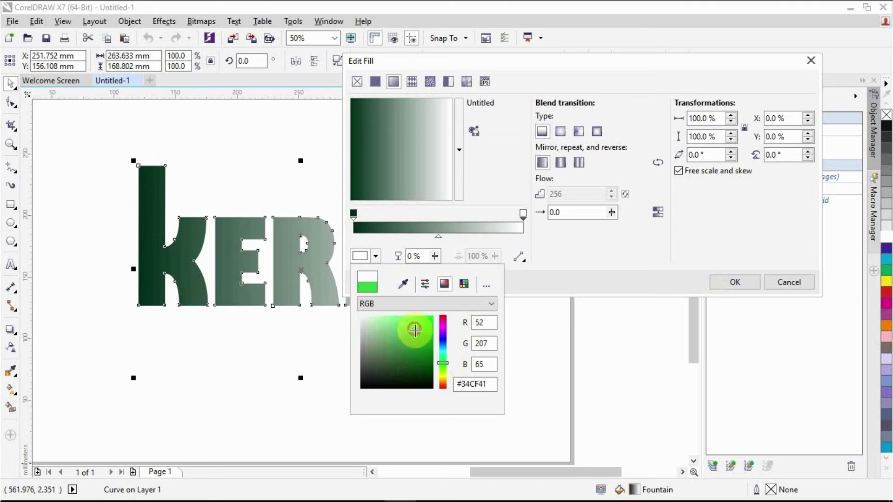
{"action": "left_click", "coordinate": [425, 347]}
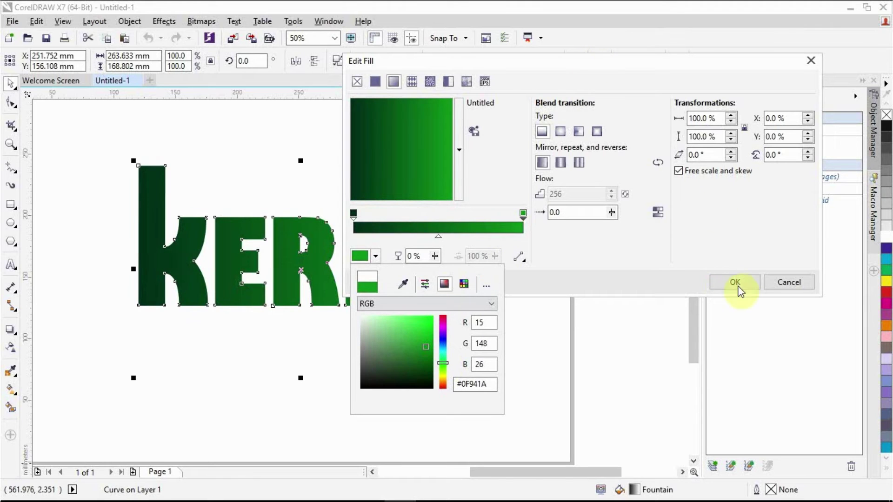
{"action": "left_click", "coordinate": [749, 284]}
{"action": "left_click", "coordinate": [743, 282]}
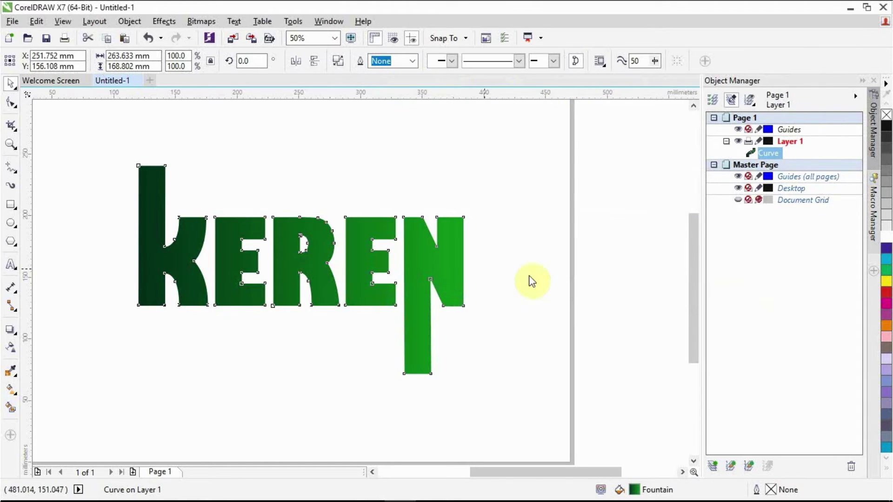
Rotate the KEREN curve clockwise to an angle of about 310.9 degrees and duplicate it in place
{"action": "left_click_drag", "start_coordinate": [88, 138], "coordinate": [488, 400]}
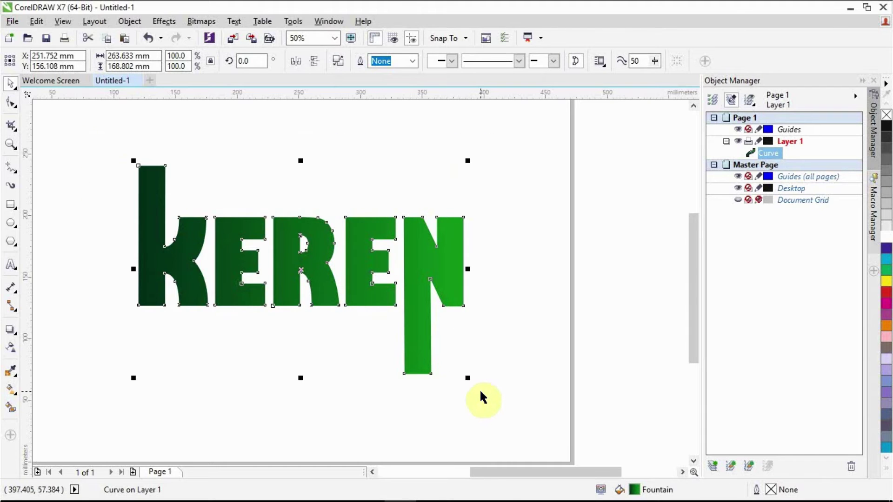
{"action": "left_click", "coordinate": [445, 264]}
{"action": "left_click_drag", "start_coordinate": [469, 161], "coordinate": [504, 267]}
{"action": "left_click", "coordinate": [467, 199]}
{"action": "left_click", "coordinate": [424, 265]}
{"action": "left_click_drag", "start_coordinate": [468, 160], "coordinate": [506, 329]}
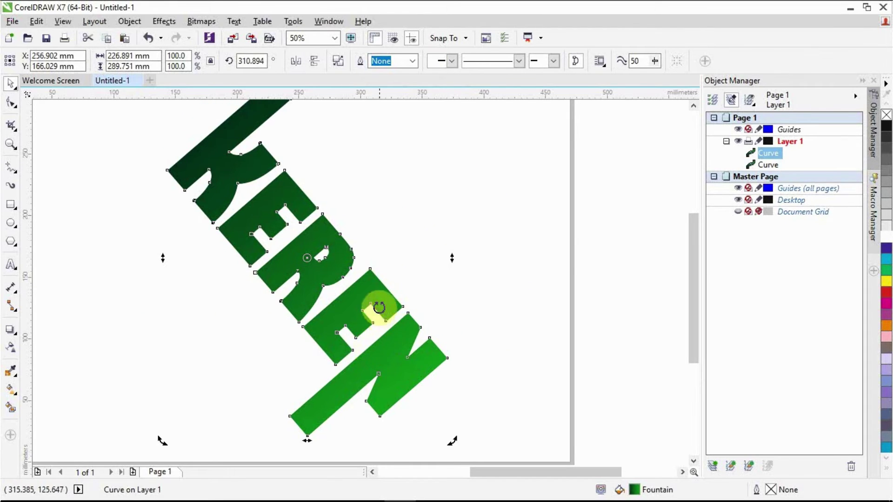
Move the duplicate away from the original KEREN and rotate it to about 136.7 degrees so it reads upside down
{"action": "left_click_drag", "start_coordinate": [380, 303], "coordinate": [511, 306]}
{"action": "left_click", "coordinate": [510, 306]}
{"action": "left_click_drag", "start_coordinate": [554, 375], "coordinate": [428, 309]}
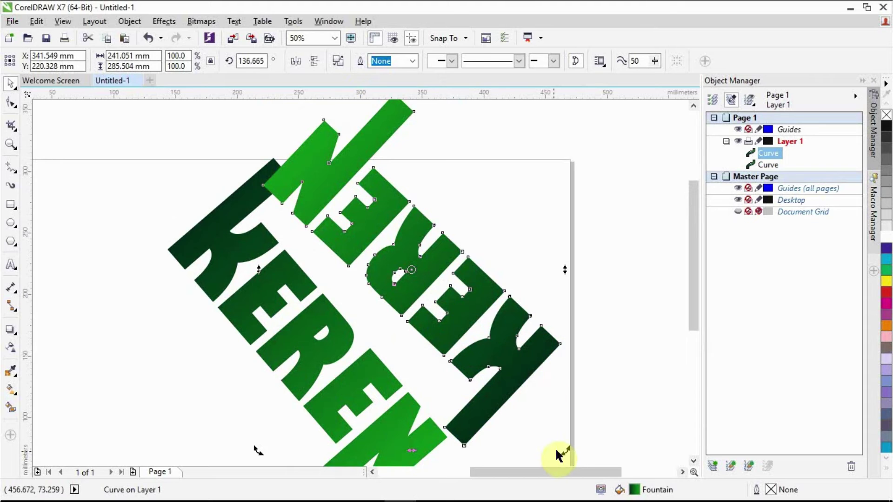
Bring the inverted copy close alongside the original and fine-tune its rotation until the two words run parallel
{"action": "left_click_drag", "start_coordinate": [696, 267], "coordinate": [697, 293]}
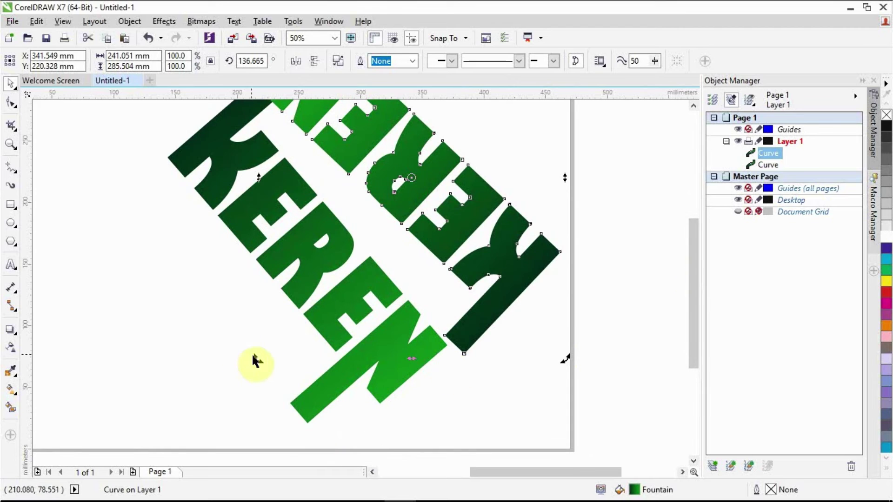
{"action": "left_click_drag", "start_coordinate": [258, 362], "coordinate": [469, 318]}
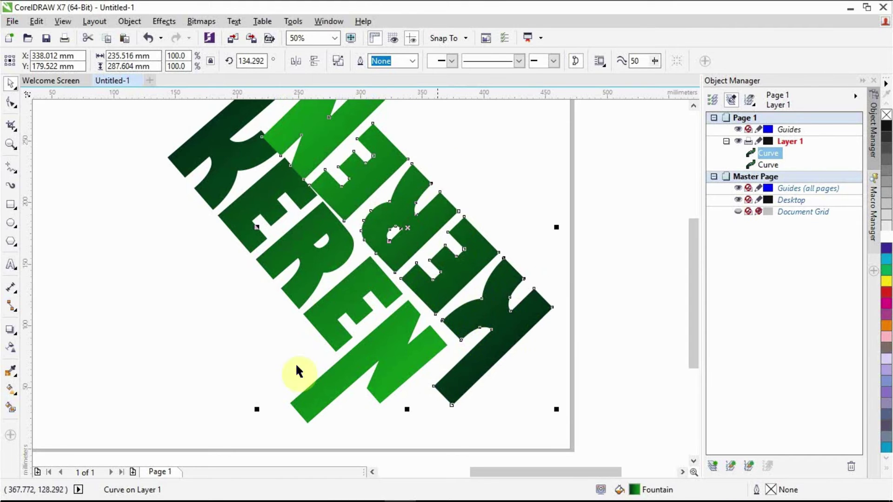
{"action": "left_click", "coordinate": [443, 288]}
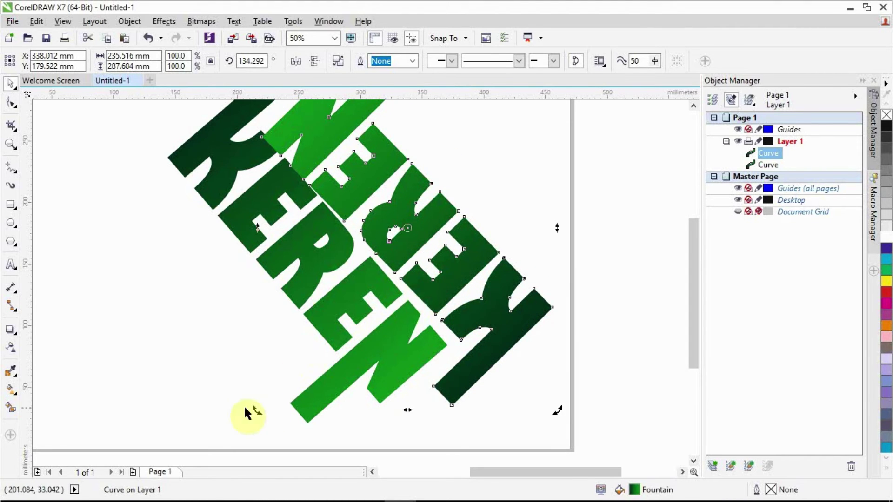
{"action": "left_click_drag", "start_coordinate": [256, 410], "coordinate": [255, 384]}
Group the two KEREN curves and scale the group down about its centre to about 67.1 percent
{"action": "left_click_drag", "start_coordinate": [237, 135], "coordinate": [497, 376]}
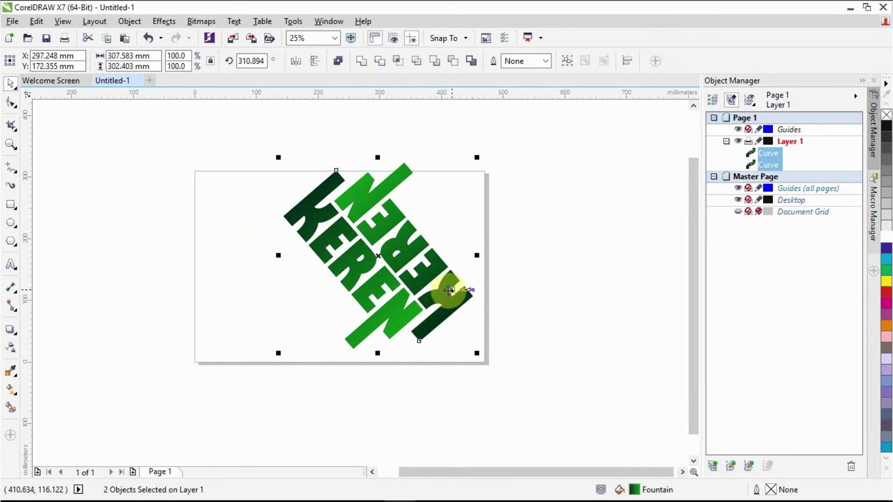
{"action": "key", "text": "ctrl+g"}
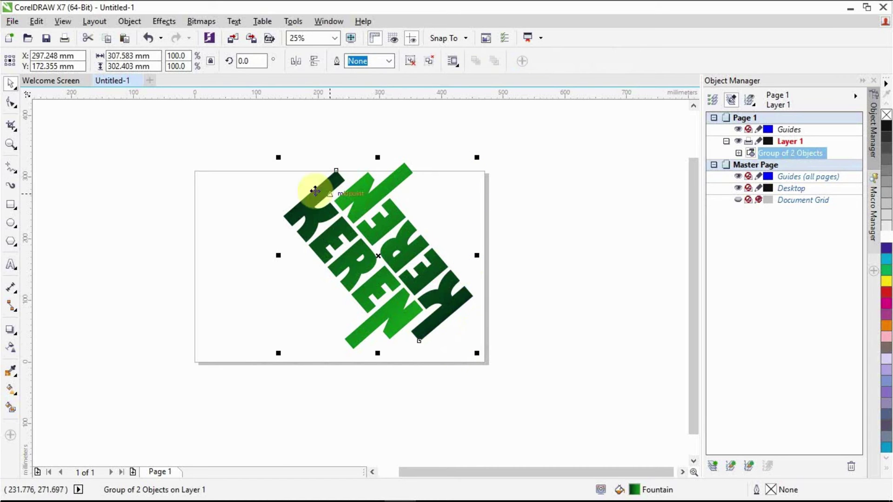
{"action": "left_click_drag", "start_coordinate": [277, 157], "coordinate": [311, 190]}
Move the KEREN group down and to the left, centring it at about X 262.7 mm, Y 140.6 mm
{"action": "scroll", "coordinate": [388, 233], "scroll_direction": "up", "scroll_amount": 1}
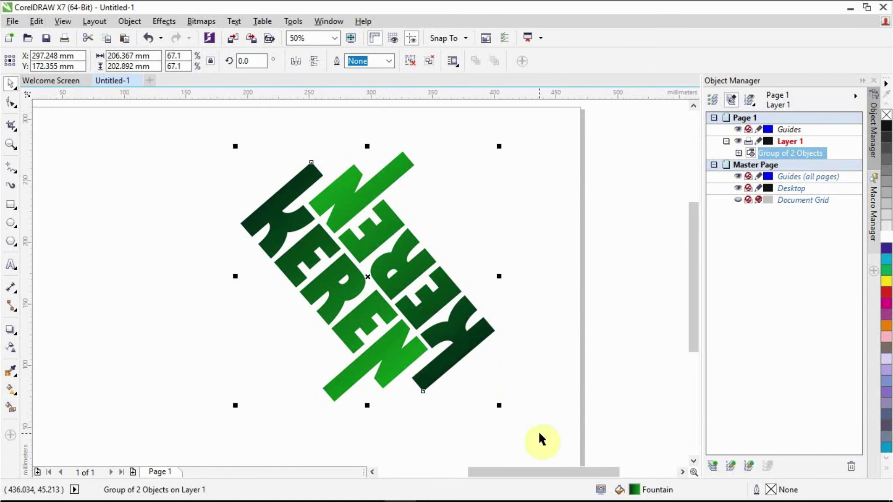
{"action": "left_click_drag", "start_coordinate": [366, 275], "coordinate": [322, 312]}
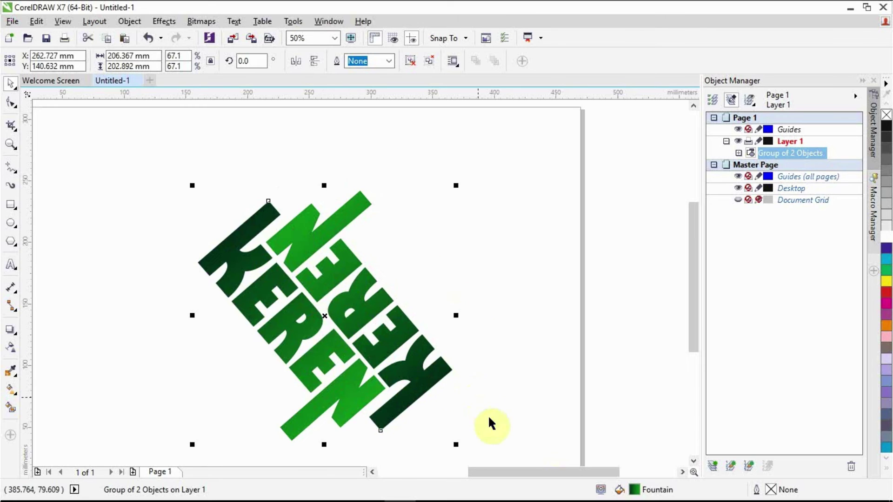
{"action": "scroll", "coordinate": [692, 270], "scroll_direction": "down", "scroll_amount": 1}
Draw a background rectangle about 395 by 271 mm around the KEREN group
{"action": "left_click_drag", "start_coordinate": [574, 474], "coordinate": [555, 483]}
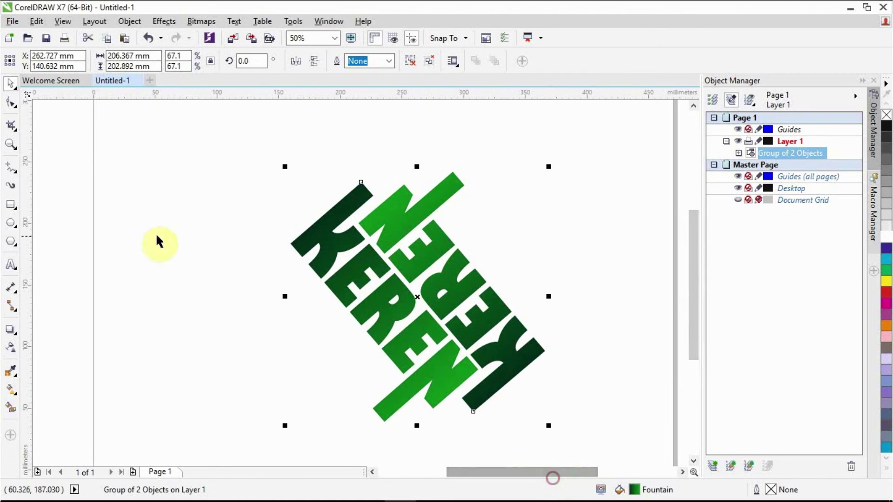
{"action": "left_click", "coordinate": [12, 204]}
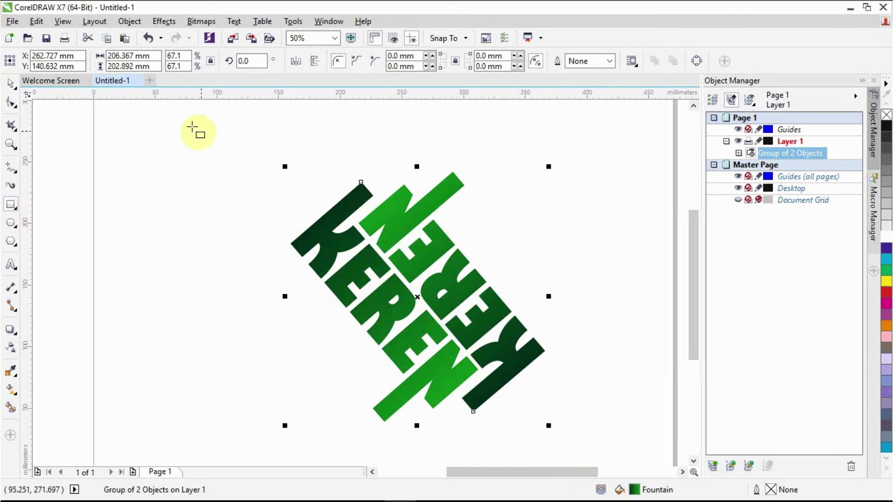
{"action": "left_click_drag", "start_coordinate": [163, 119], "coordinate": [649, 451]}
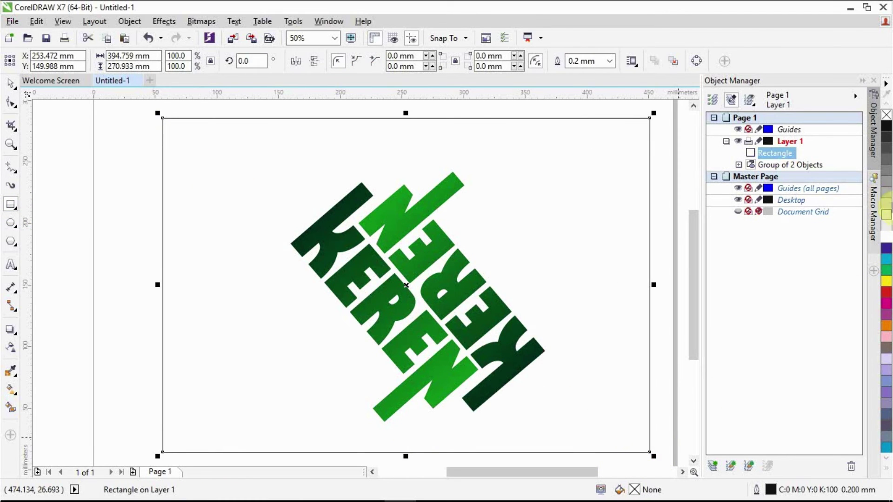
Give the rectangle a uniform very dark red fill with CMYK values 47, 100, 58, 92
{"action": "double_click", "coordinate": [638, 492]}
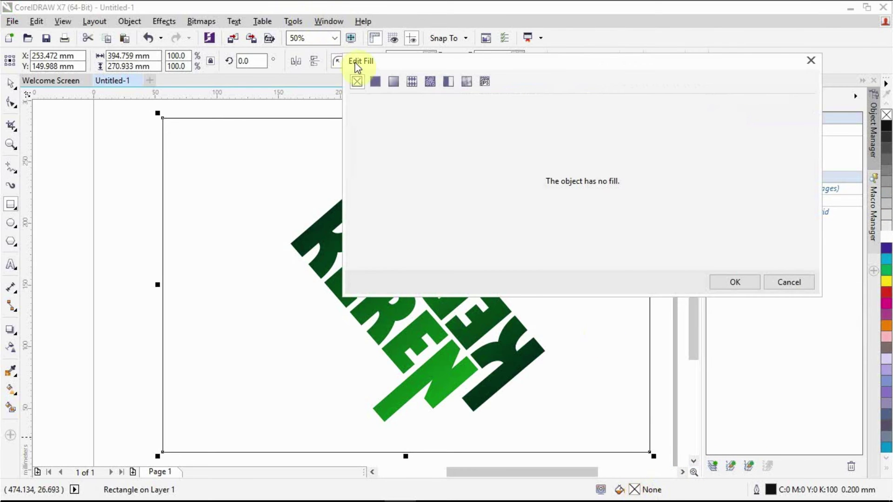
{"action": "left_click", "coordinate": [376, 83]}
{"action": "left_click_drag", "start_coordinate": [497, 165], "coordinate": [513, 138]}
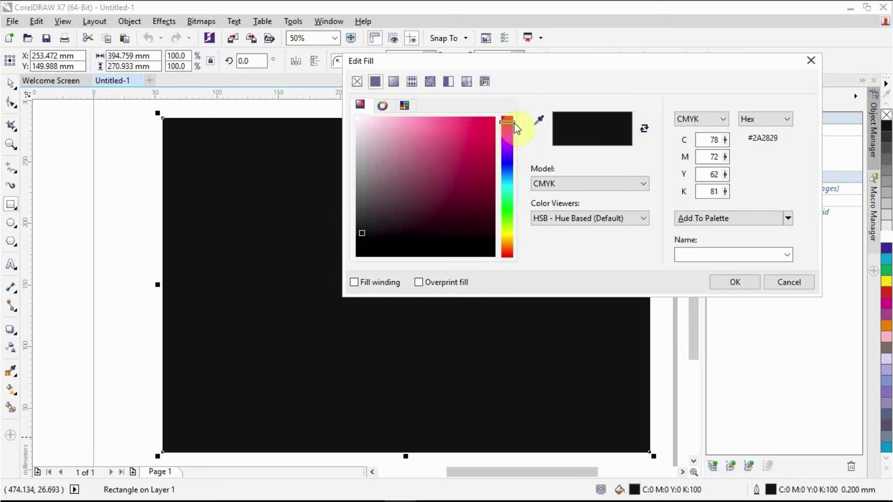
{"action": "left_click_drag", "start_coordinate": [483, 193], "coordinate": [455, 229]}
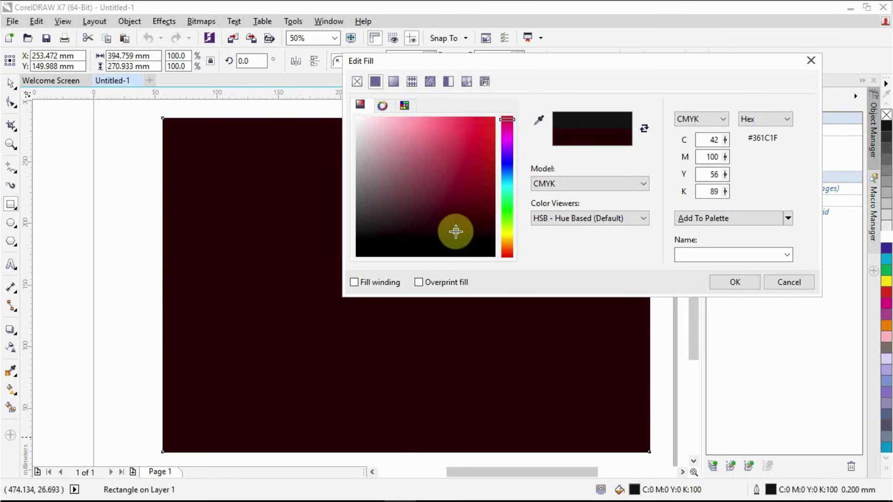
{"action": "left_click", "coordinate": [732, 283]}
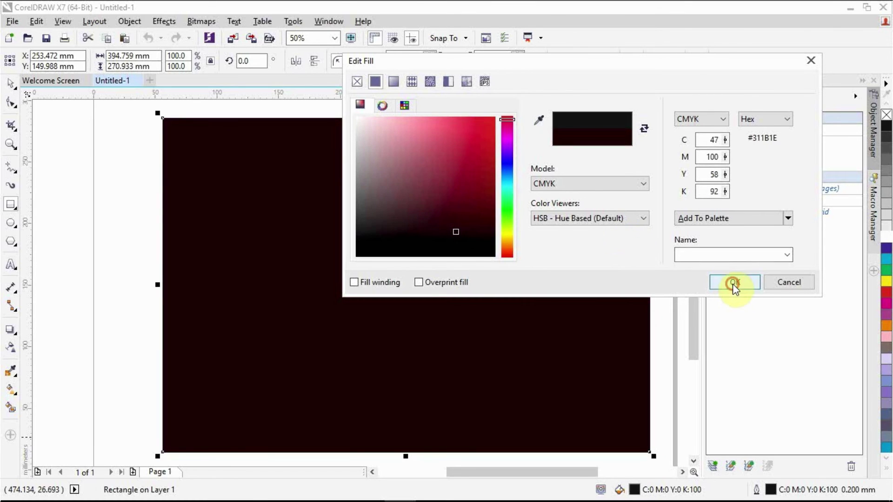
Send the dark rectangle to the back of the page, behind the KEREN group, and deselect it
{"action": "left_click", "coordinate": [11, 84]}
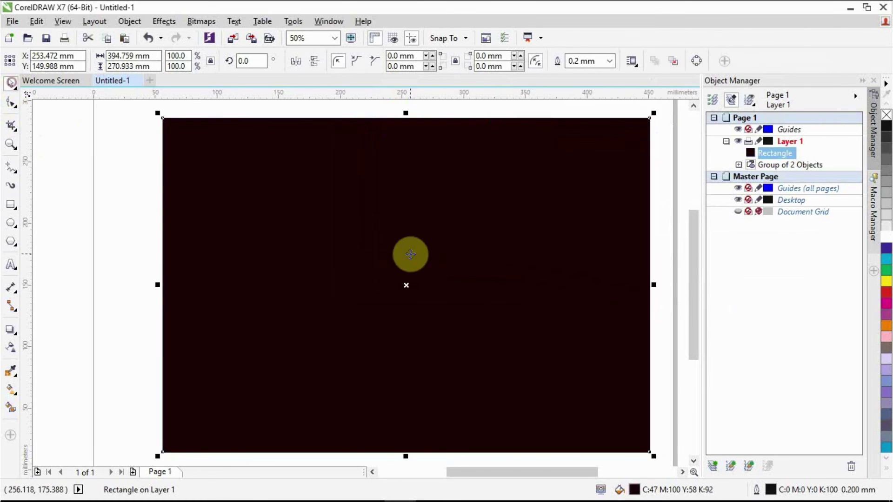
{"action": "right_click", "coordinate": [484, 263]}
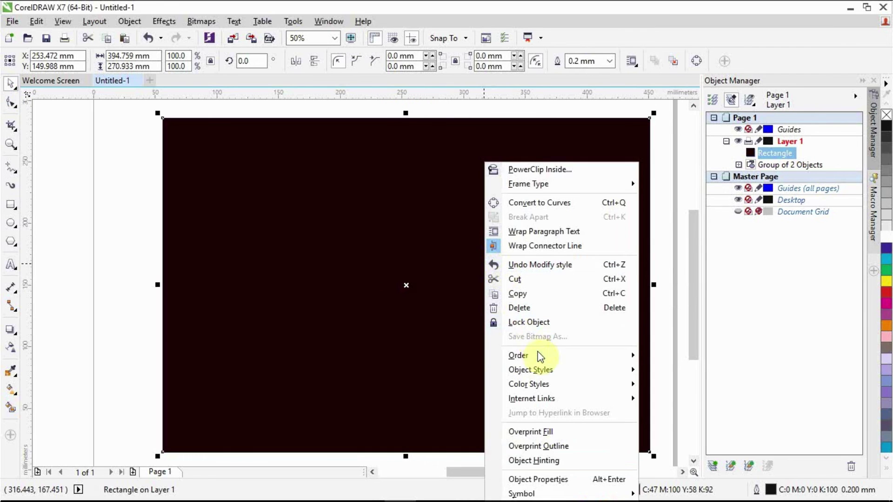
{"action": "mouse_move", "coordinate": [522, 361]}
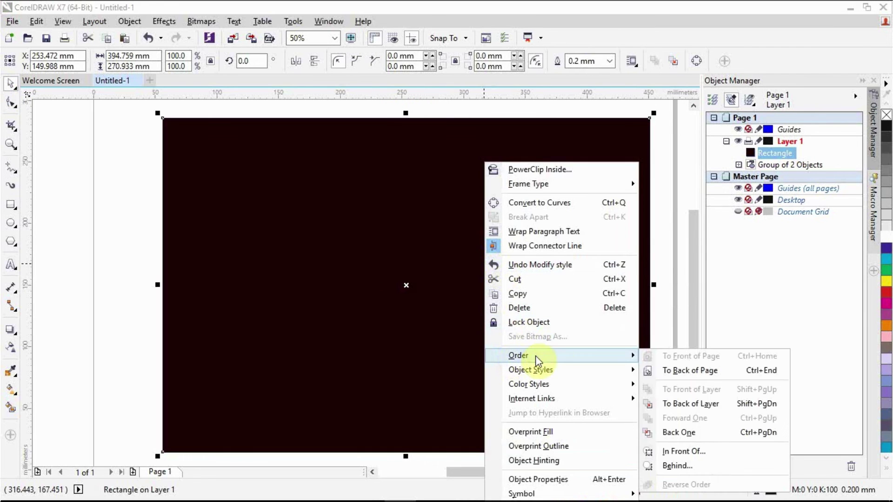
{"action": "left_click", "coordinate": [662, 371]}
{"action": "left_click", "coordinate": [661, 195]}
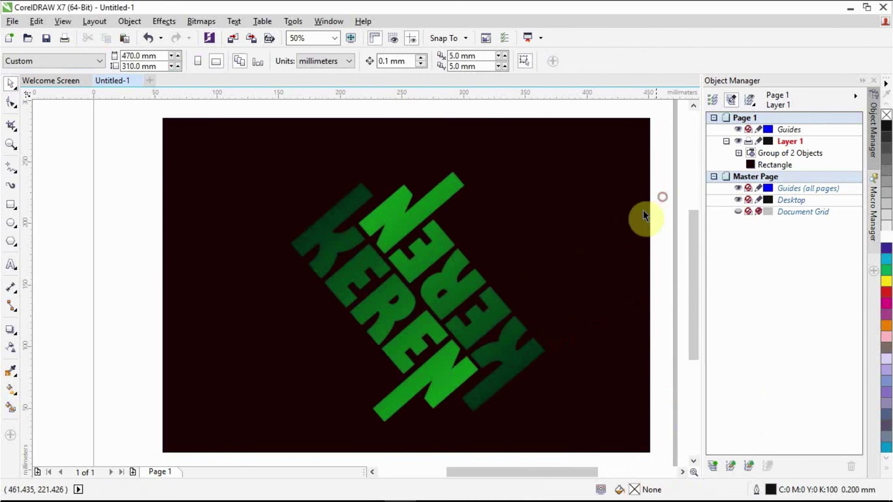
Inspect the KEREN lettering up close against the dark background, including the overall composition
{"action": "left_click", "coordinate": [398, 243]}
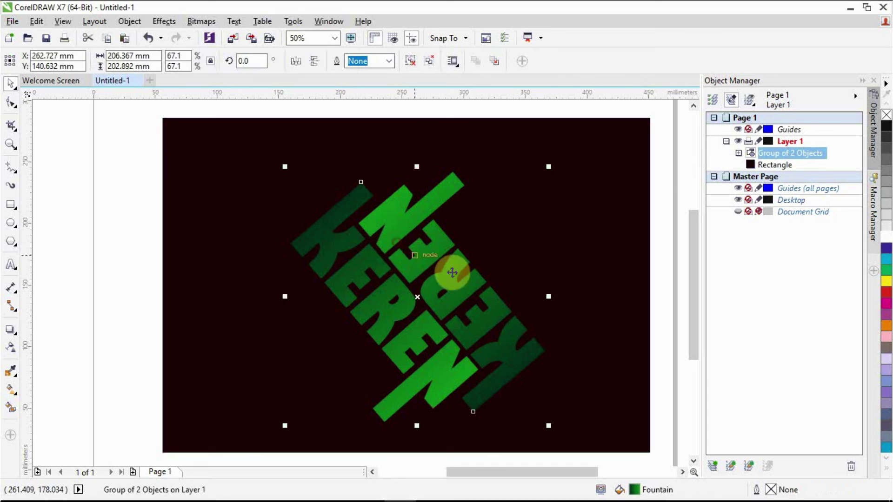
{"action": "left_click", "coordinate": [656, 203]}
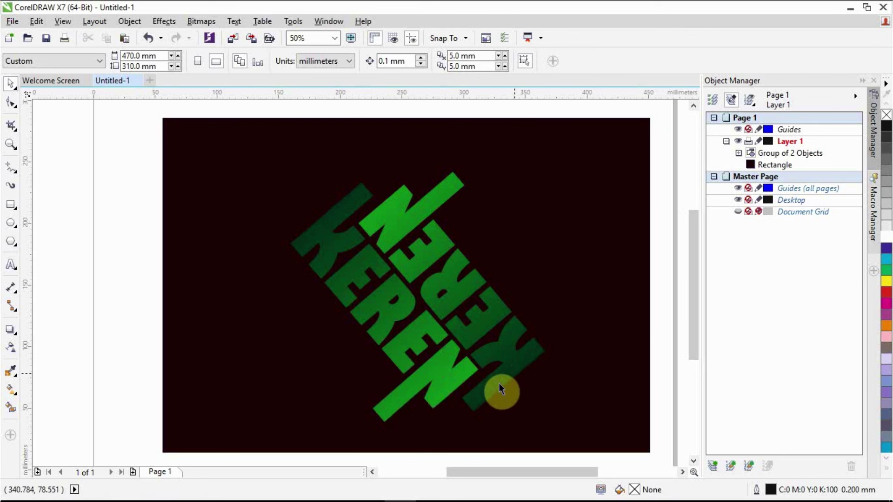
{"action": "scroll", "coordinate": [499, 383], "scroll_direction": "up", "scroll_amount": 2}
{"action": "left_click_drag", "start_coordinate": [693, 265], "coordinate": [699, 288]}
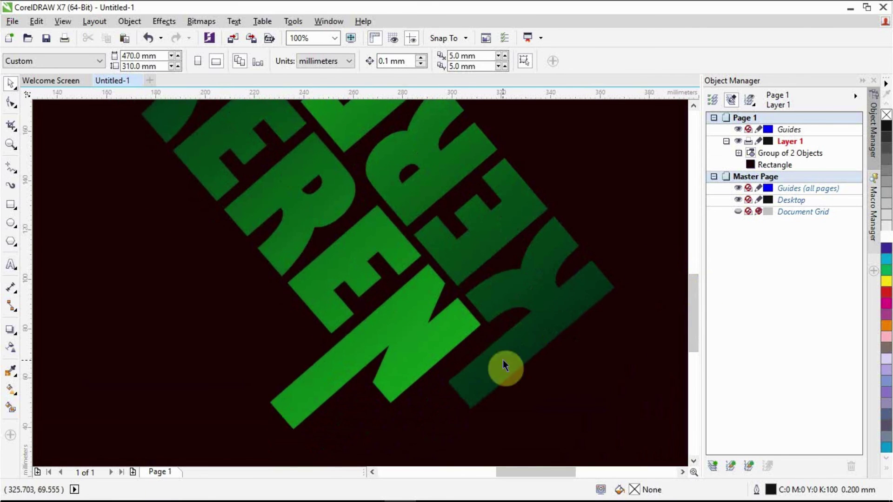
{"action": "scroll", "coordinate": [503, 363], "scroll_direction": "down", "scroll_amount": 2}
{"action": "left_click_drag", "start_coordinate": [693, 260], "coordinate": [699, 233]}
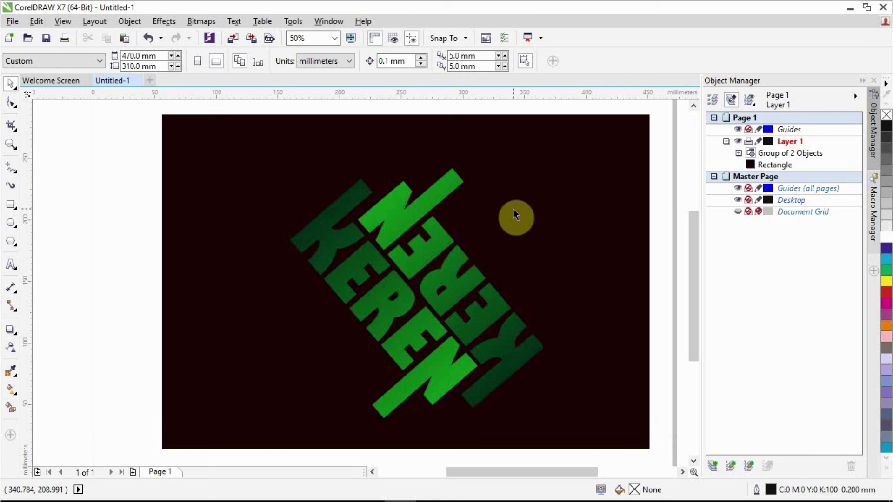
Switch to the Notepad notes and highlight the two closing lines, "sekian tutorial dari saya" and "wassalamualaikum wr wb"
{"action": "left_click", "coordinate": [513, 490]}
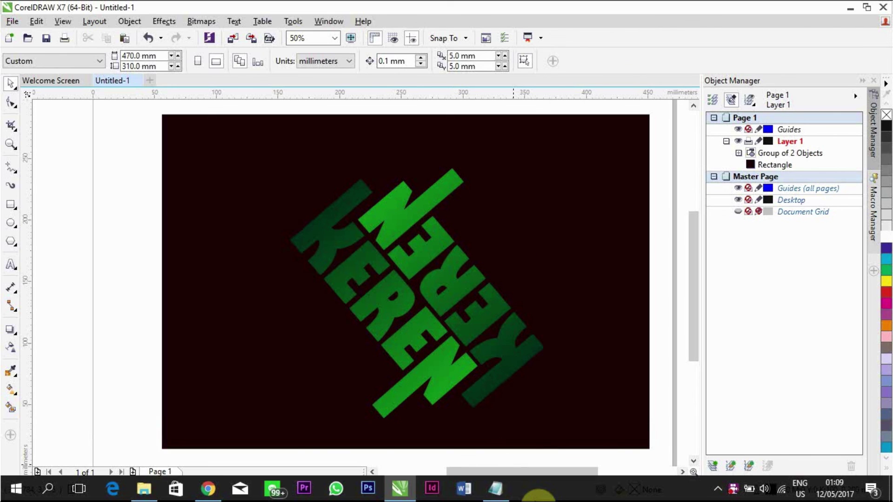
{"action": "left_click", "coordinate": [513, 488]}
{"action": "left_click_drag", "start_coordinate": [262, 249], "coordinate": [113, 223]}
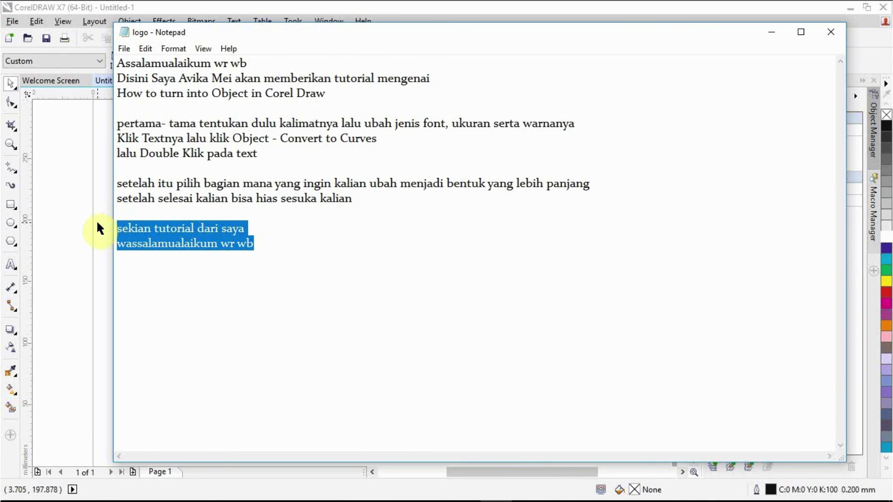